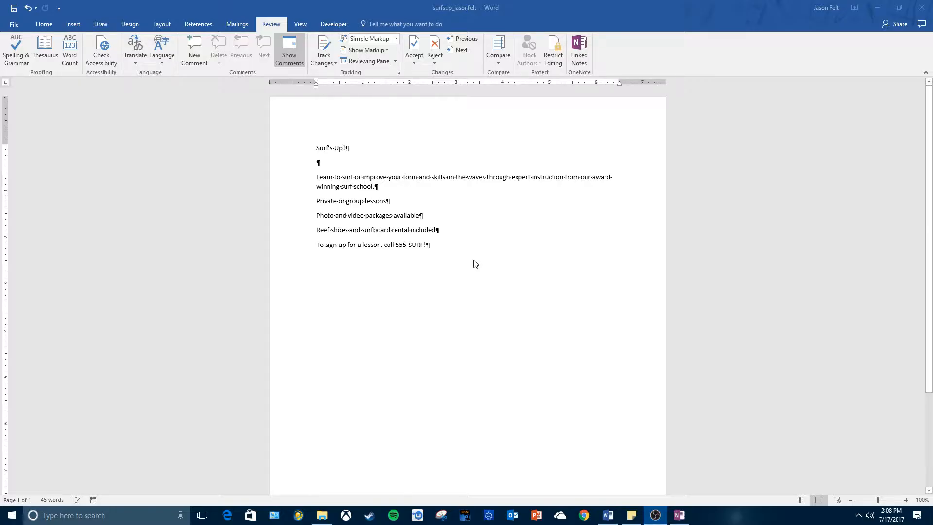
# Step: Center the "Surf's Up!" headline and the sign-up line at the end of the flyer
pyautogui.click(46, 27)
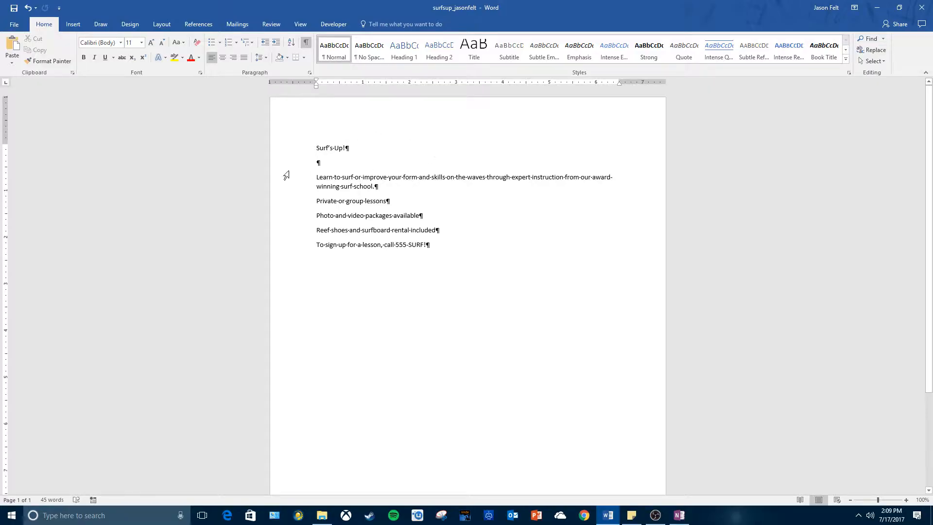
pyautogui.moveTo(316, 147); pyautogui.dragTo(351, 148)
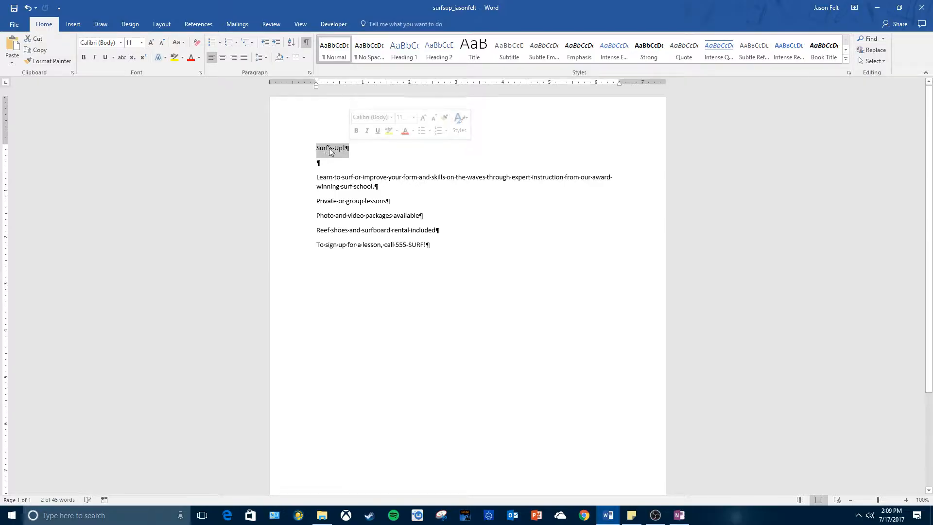
pyautogui.click(329, 149)
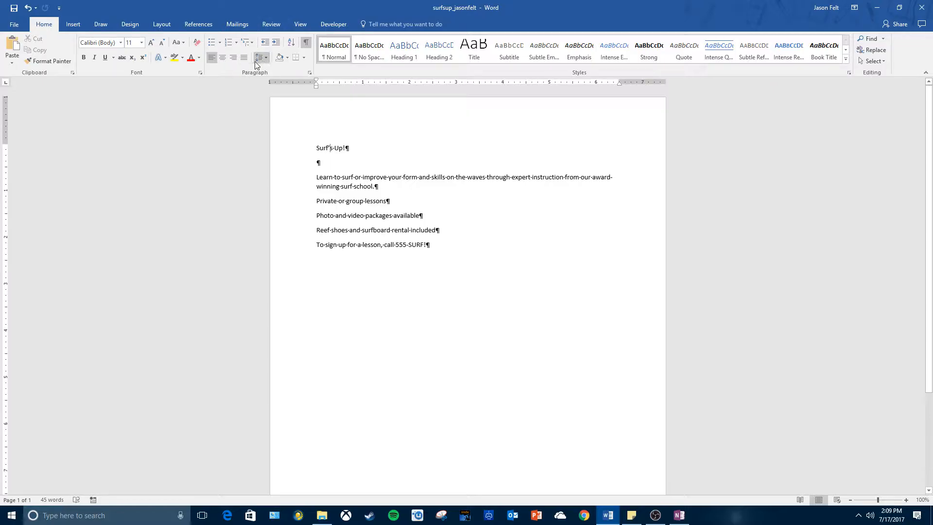
pyautogui.click(222, 59)
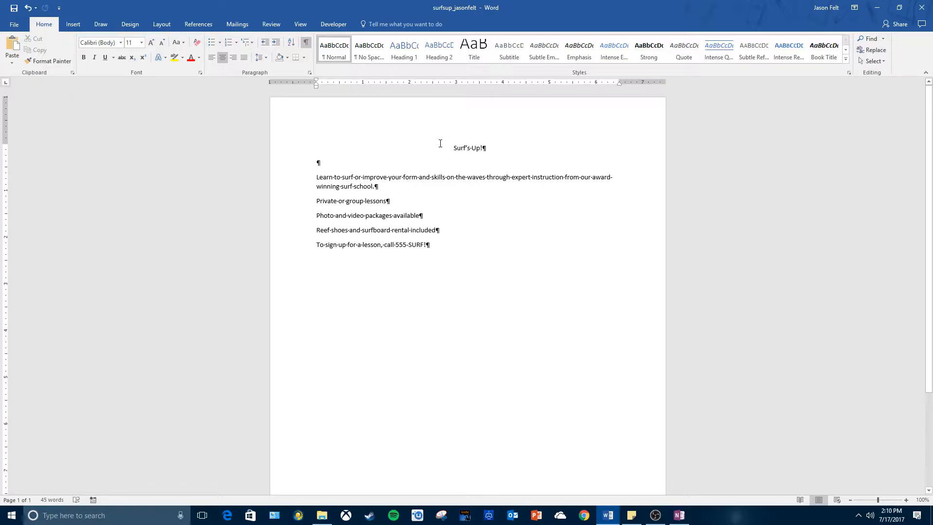
pyautogui.click(399, 245)
pyautogui.click(222, 58)
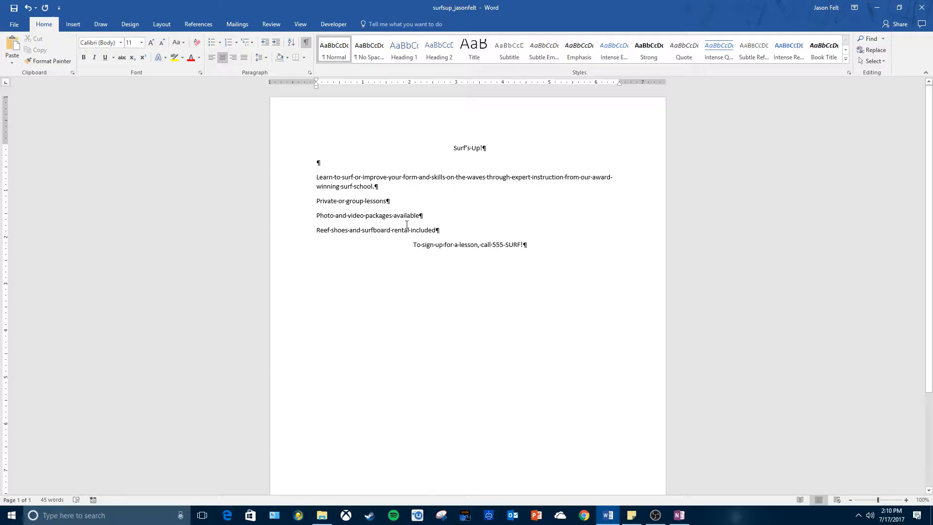
# Step: Try centering the body paragraphs between the headline and the sign-up line, and return them to left alignment
pyautogui.moveTo(444, 230); pyautogui.dragTo(322, 178)
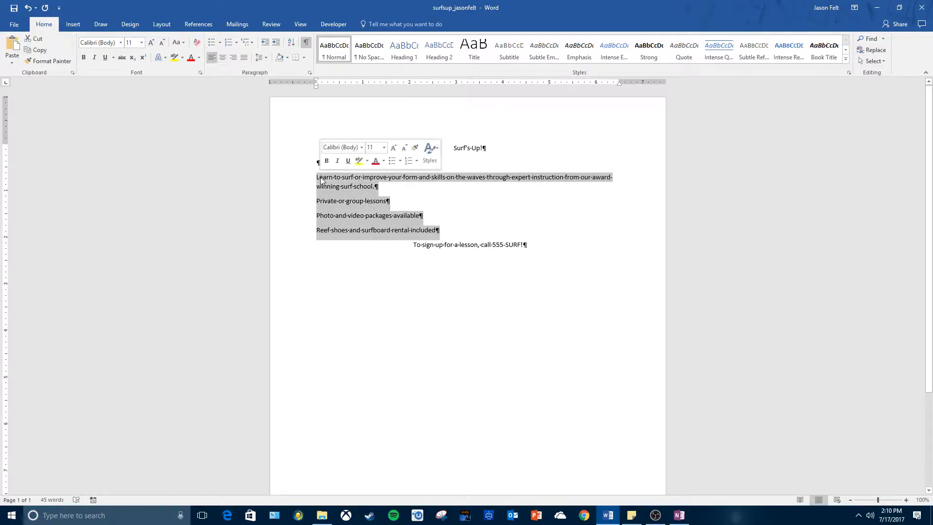
pyautogui.click(435, 219)
pyautogui.moveTo(441, 232); pyautogui.dragTo(326, 181)
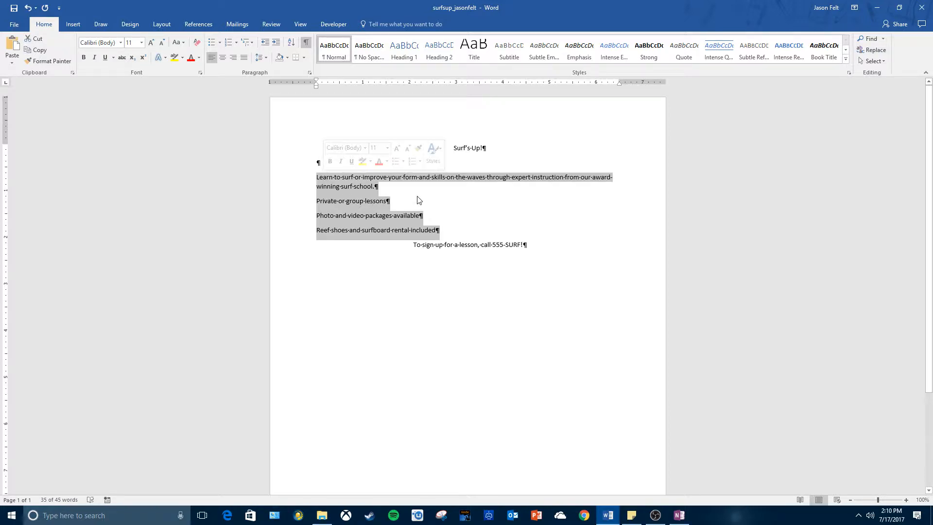
pyautogui.click(222, 58)
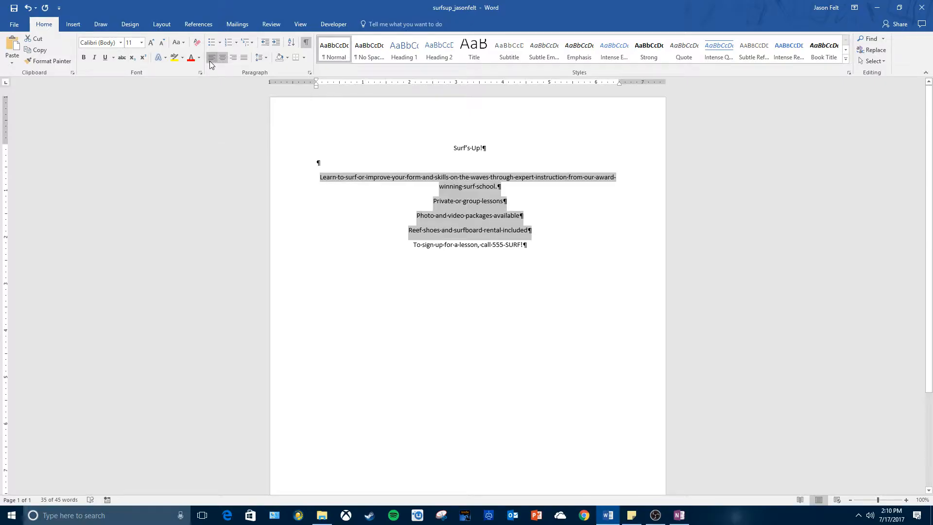
pyautogui.click(210, 59)
pyautogui.click(471, 222)
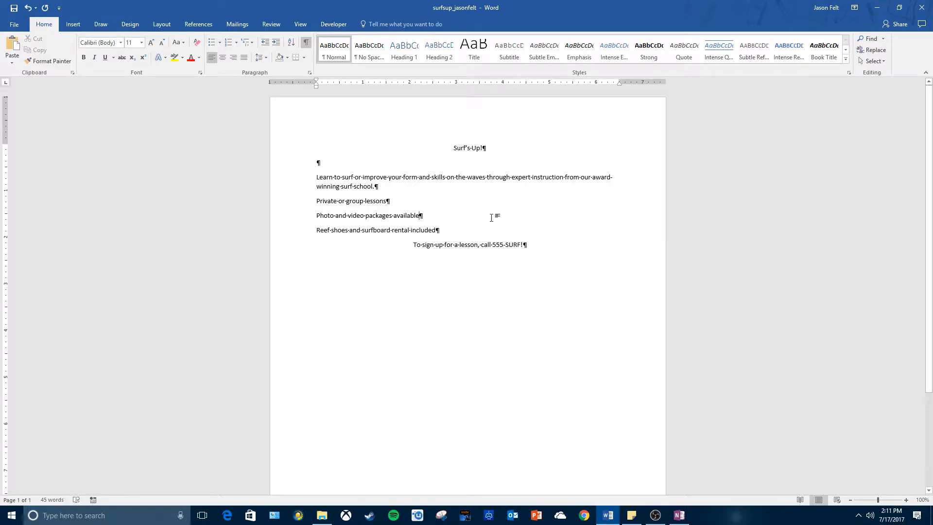
pyautogui.click(452, 148)
pyautogui.doubleClick(318, 147)
pyautogui.hotkey('ctrl', 'z')
pyautogui.click(301, 157)
pyautogui.click(435, 149)
pyautogui.click(301, 154)
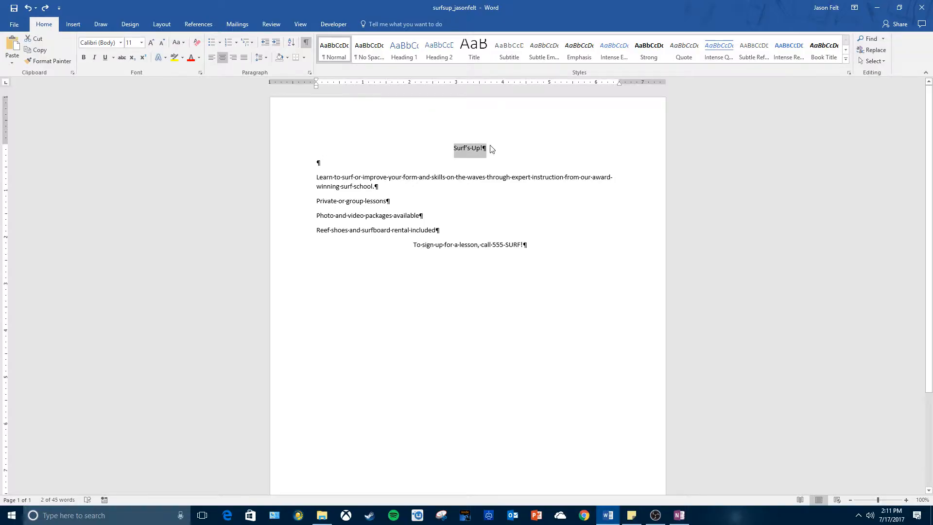
pyautogui.click(302, 189)
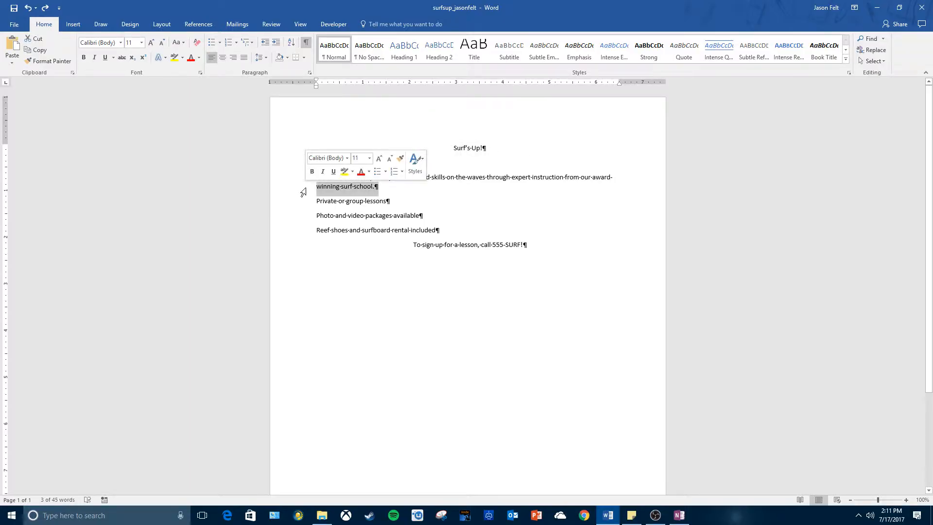
pyautogui.click(301, 180)
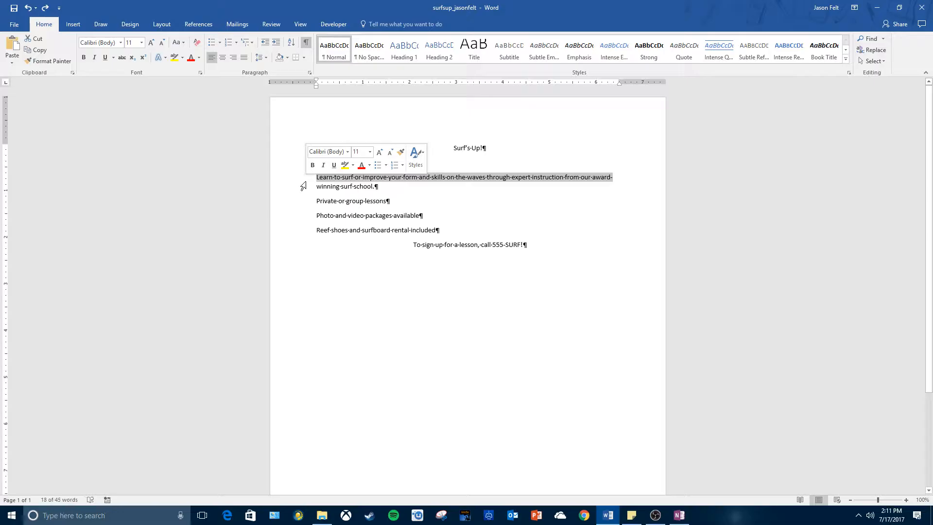
pyautogui.click(299, 153)
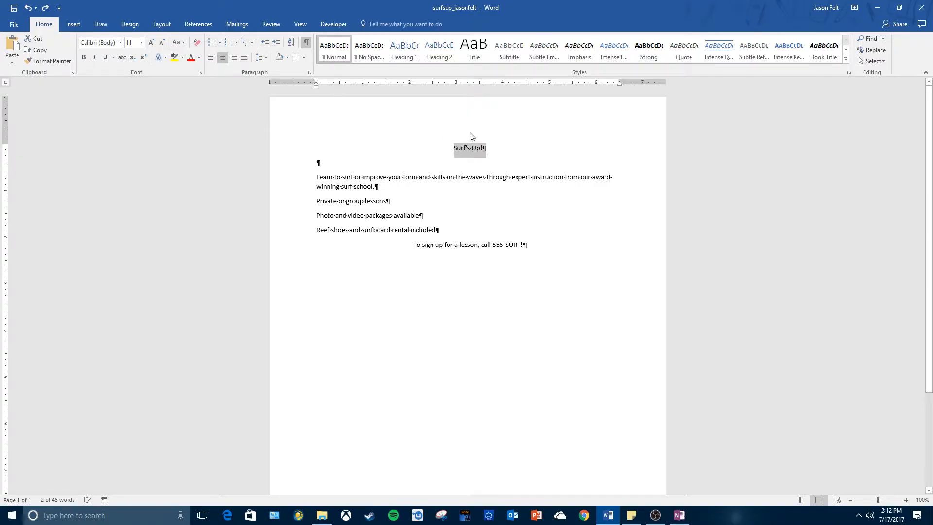
pyautogui.click(431, 146)
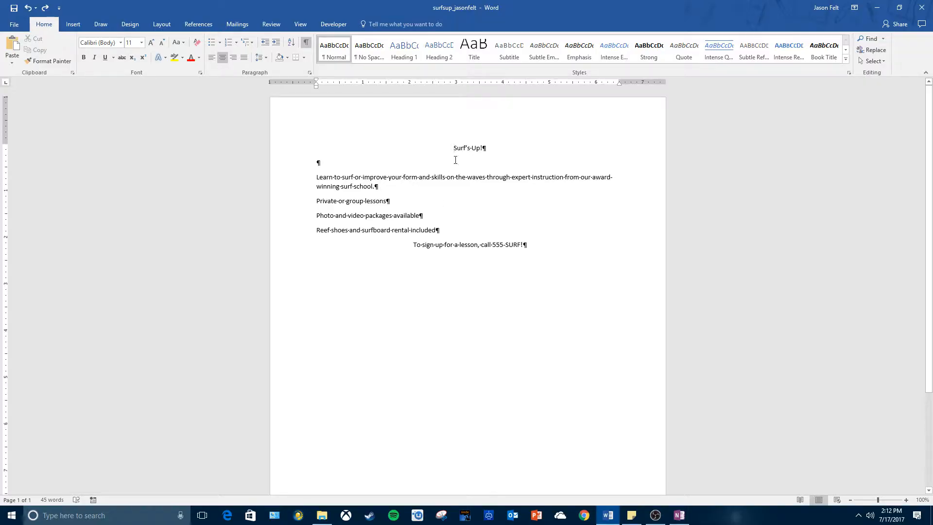
# Step: Set the font size of the "Surf's Up!" headline to 72
pyautogui.moveTo(453, 148); pyautogui.dragTo(491, 148)
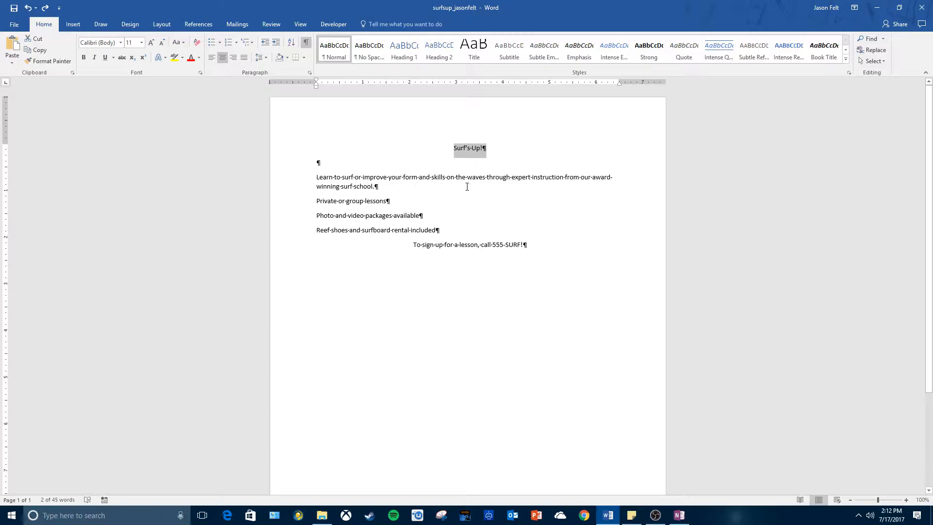
pyautogui.click(141, 43)
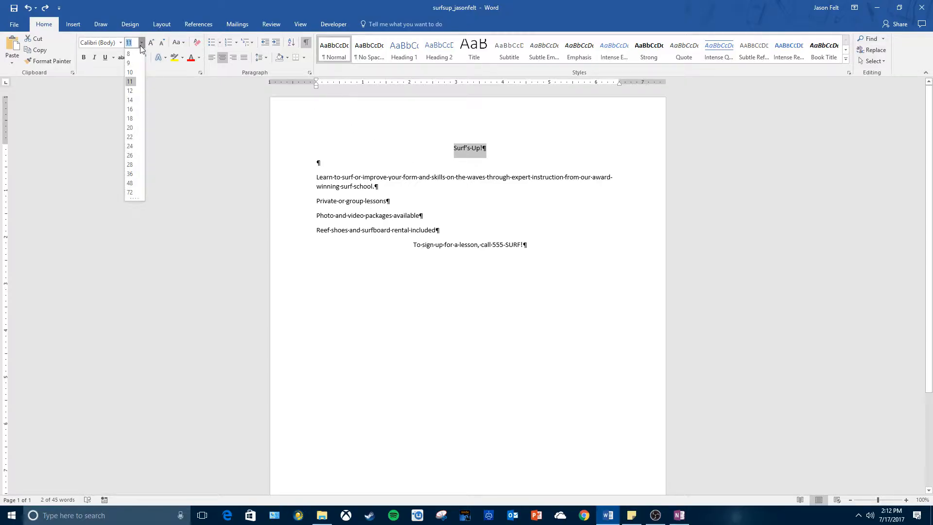
pyautogui.click(131, 193)
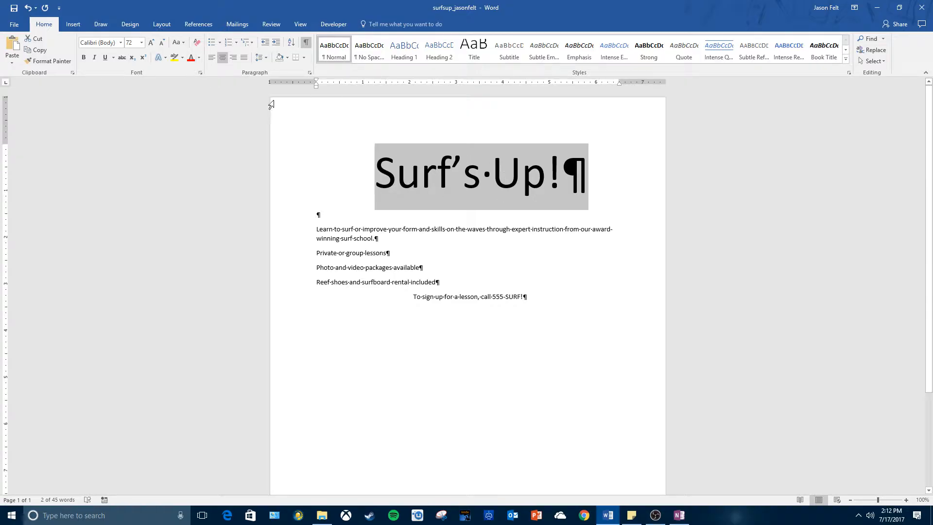
# Step: Change the headline's font to Rockwell Extra Bold
pyautogui.click(121, 43)
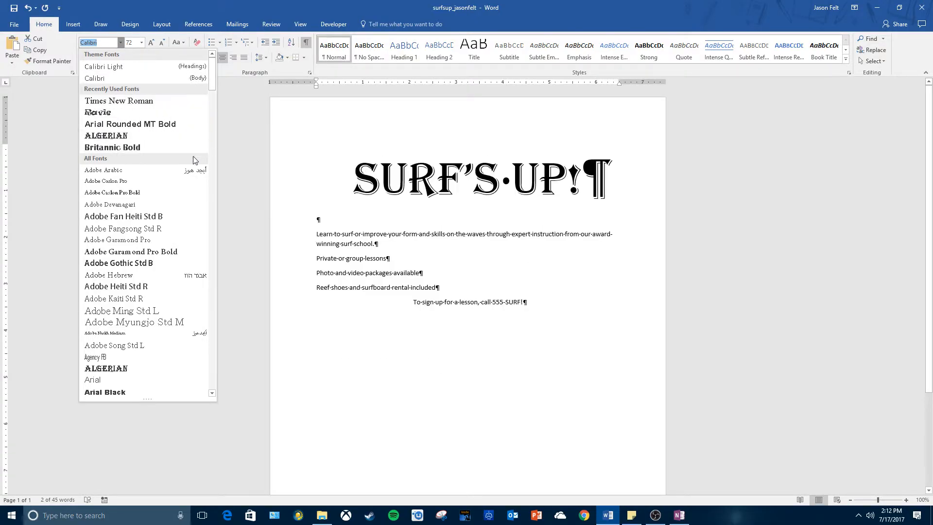
pyautogui.scroll(-8, 136, 129)
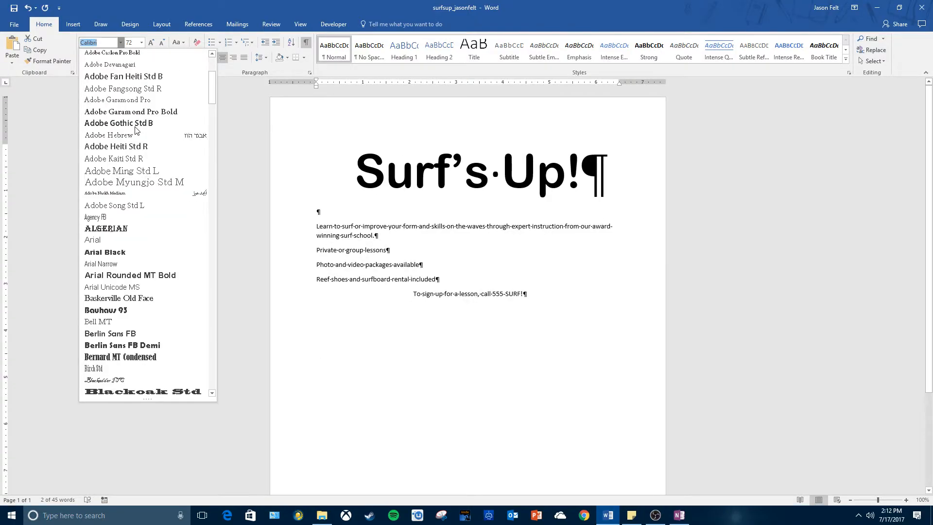
pyautogui.scroll(-11, 136, 129)
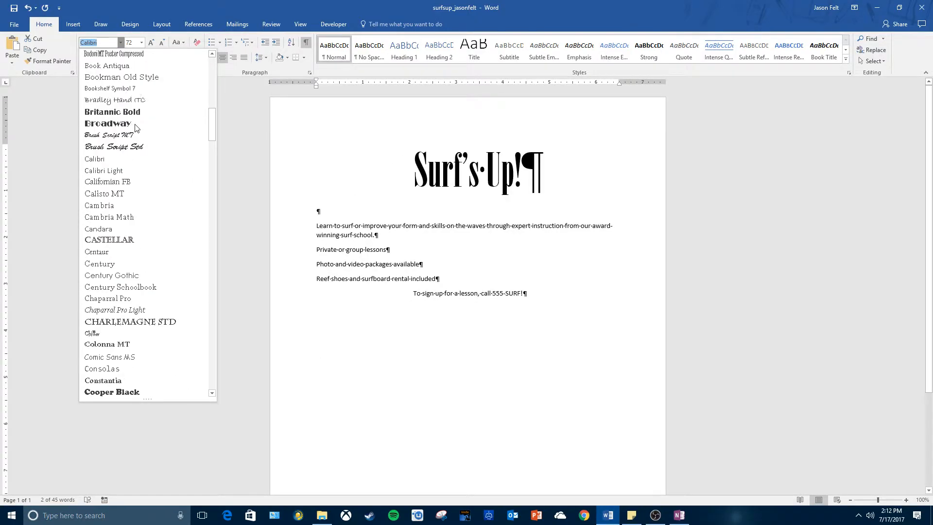
pyautogui.scroll(-12, 136, 129)
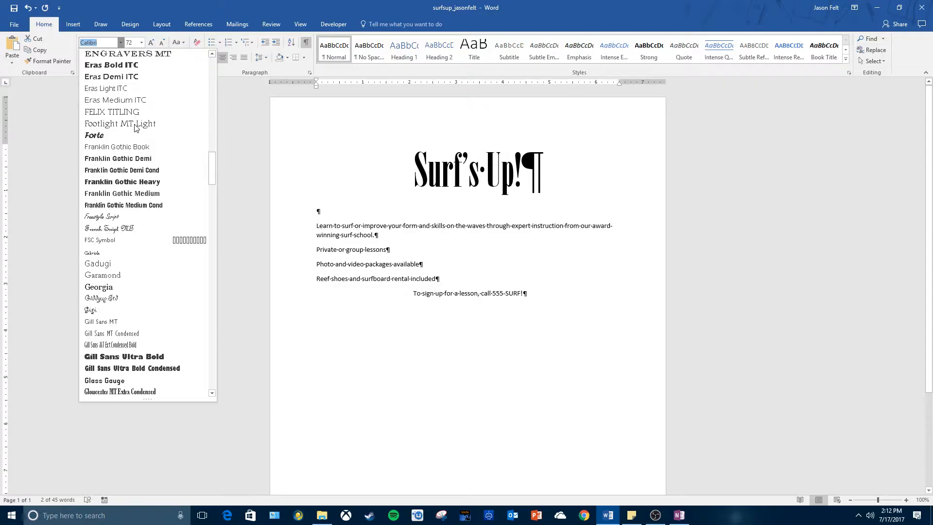
pyautogui.scroll(-12, 136, 129)
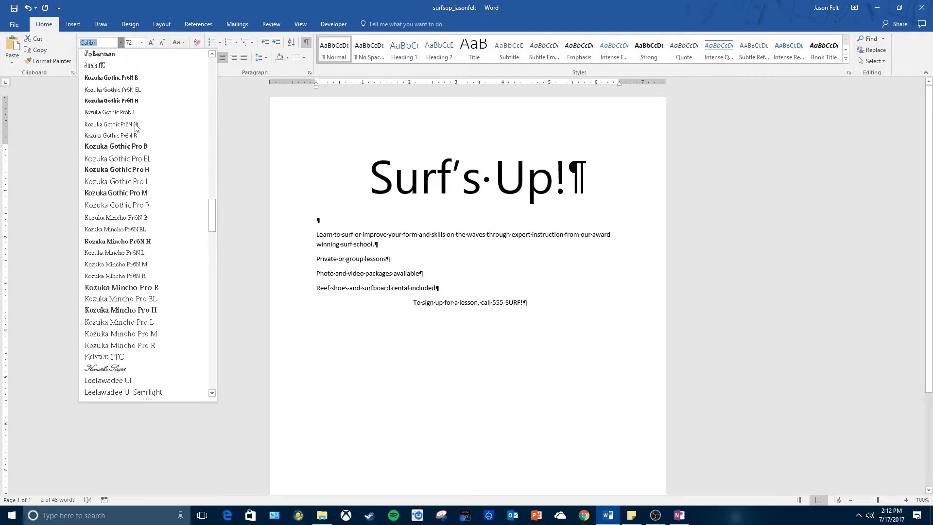
pyautogui.scroll(-12, 136, 130)
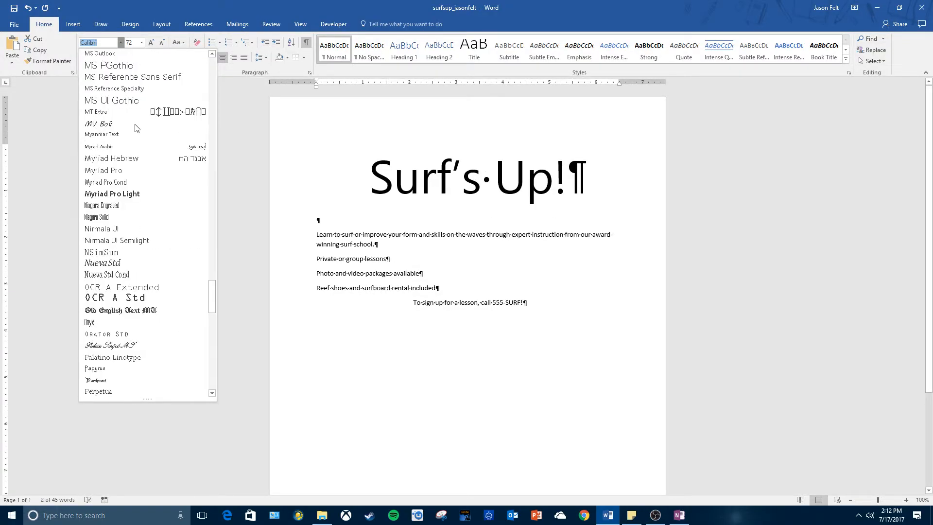
pyautogui.scroll(-6, 136, 129)
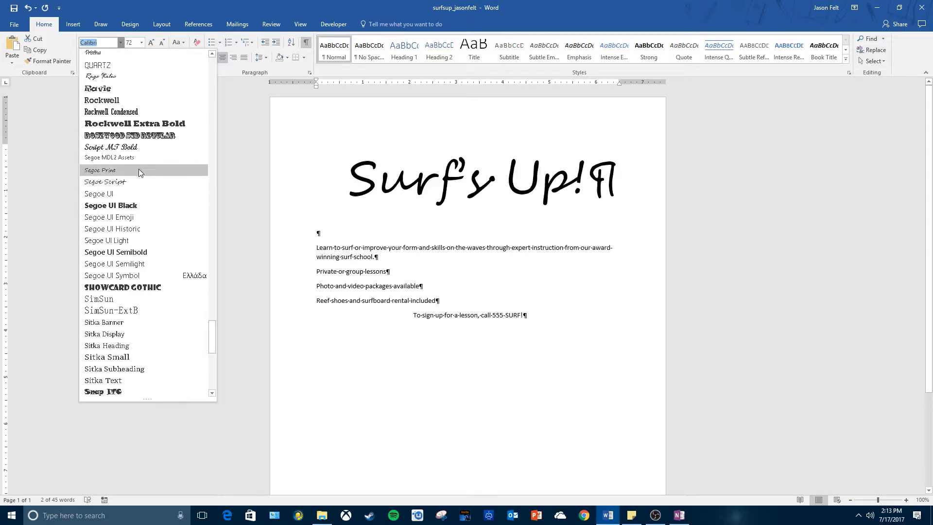
pyautogui.click(149, 124)
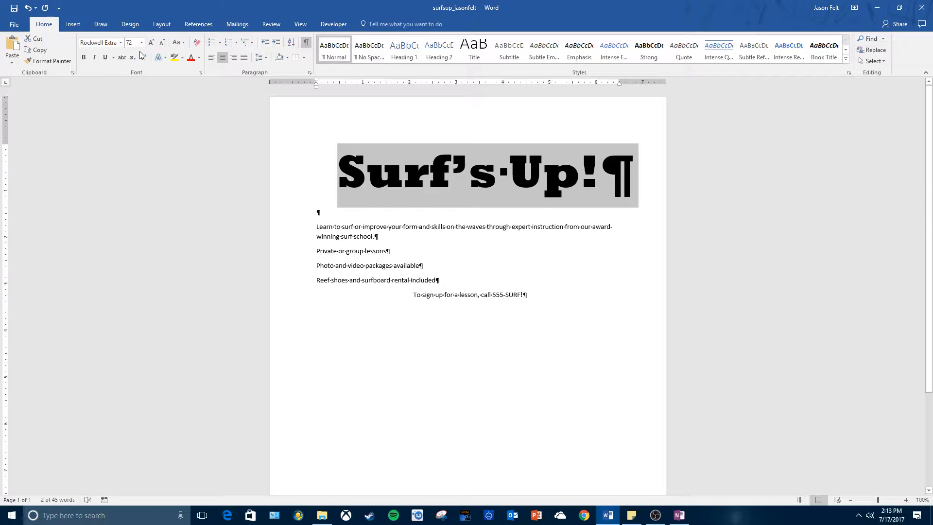
# Step: Convert the headline text to UPPERCASE
pyautogui.click(179, 42)
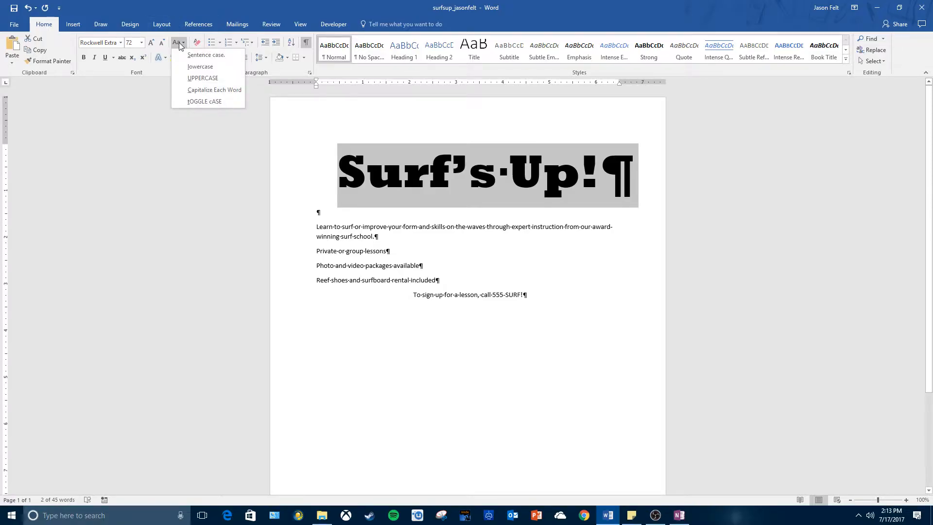
pyautogui.click(203, 78)
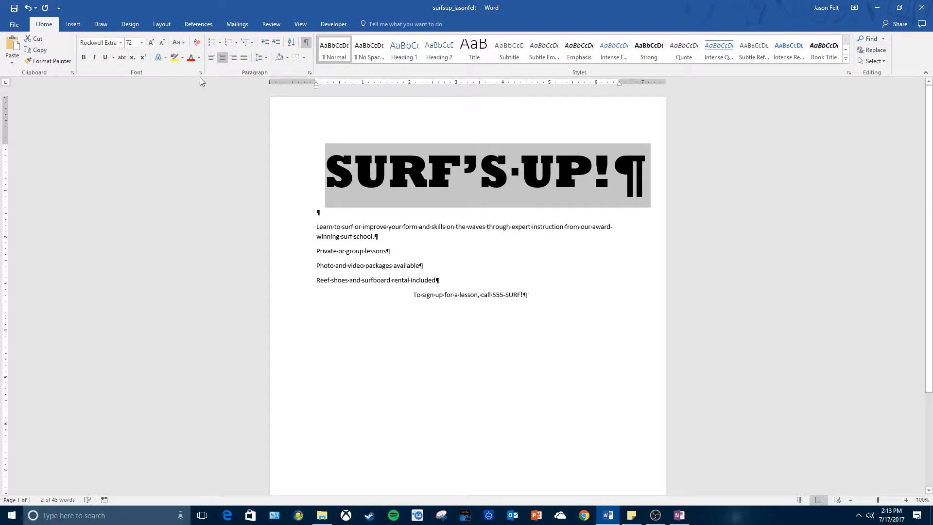
pyautogui.click(178, 42)
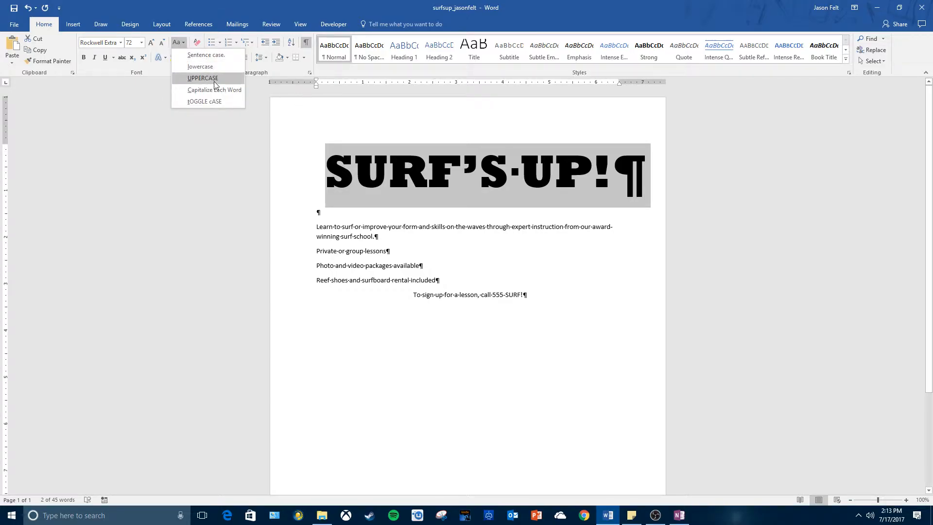
pyautogui.click(224, 12)
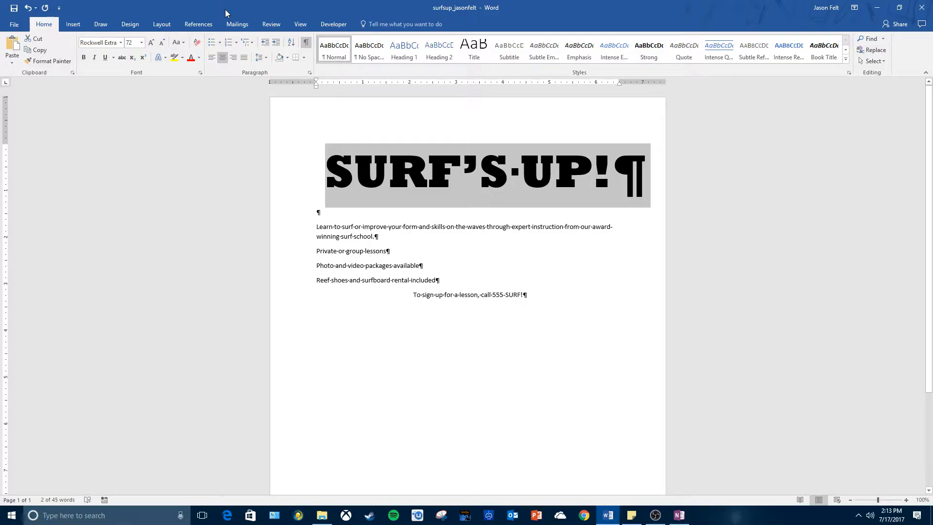
# Step: Apply the text effect "Fill: White; Outline: Orange, Accent color 2; Hard Shadow: Orange, Accent color 2" to the headline
pyautogui.click(159, 58)
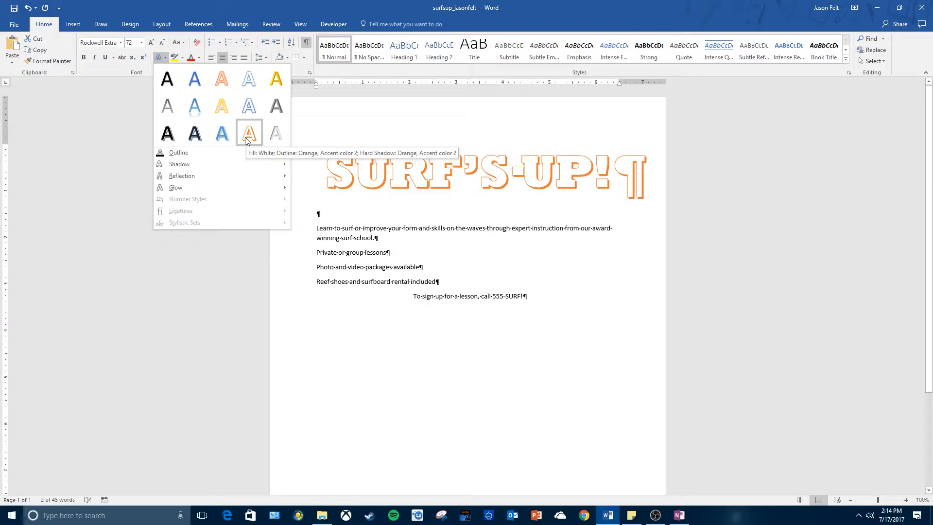
pyautogui.click(245, 140)
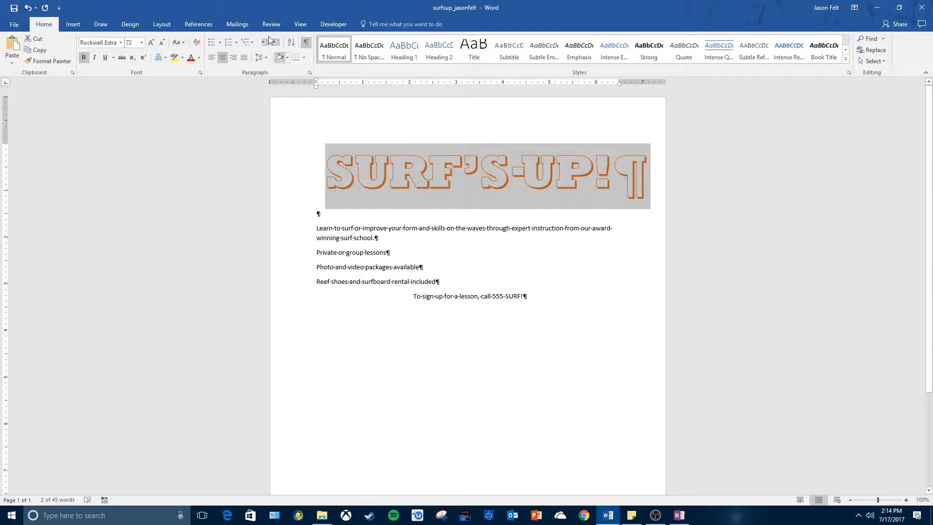
pyautogui.click(160, 58)
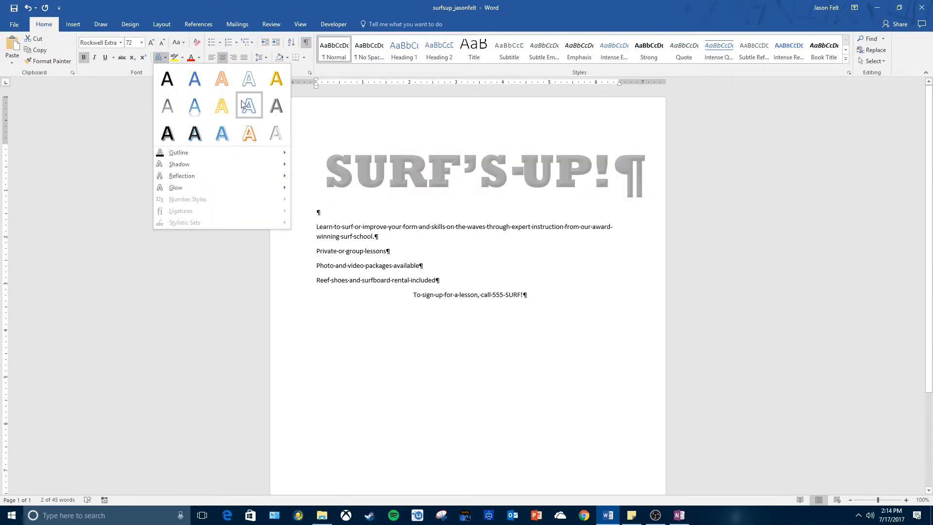
pyautogui.click(252, 137)
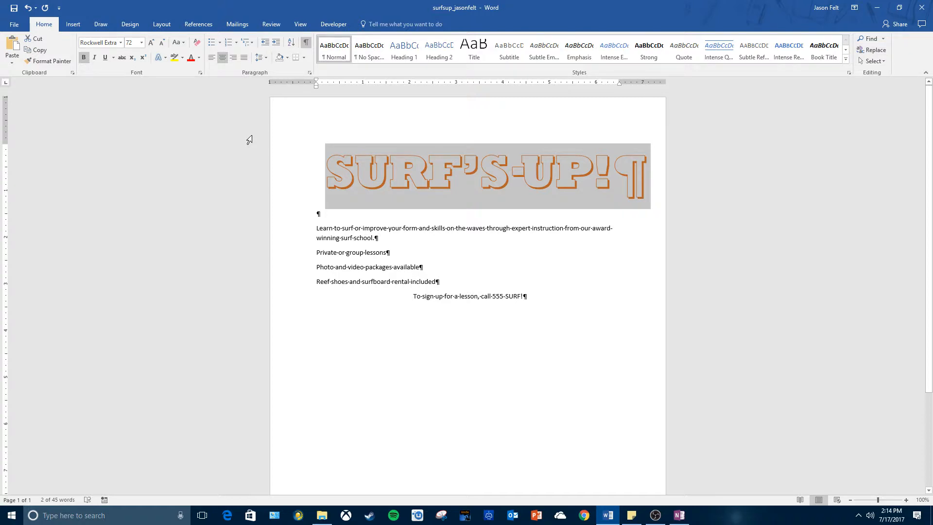
pyautogui.click(350, 232)
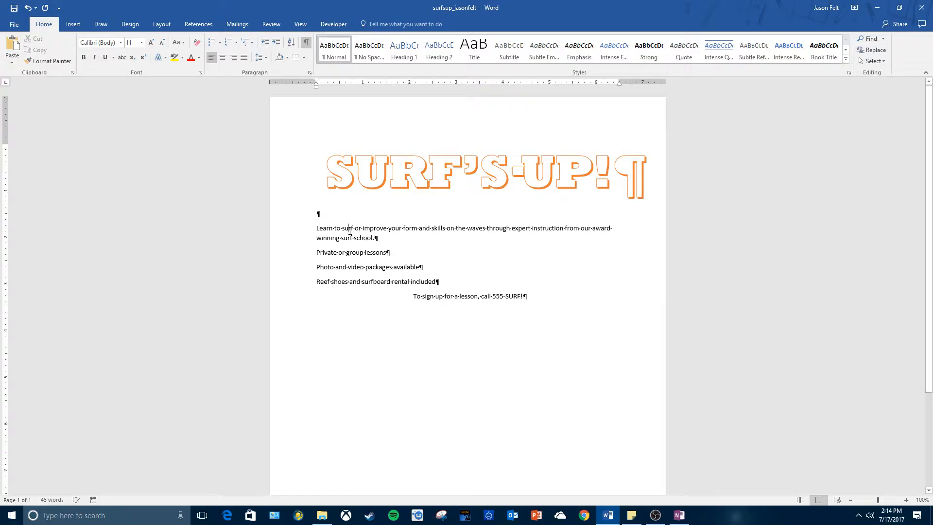
pyautogui.click(300, 231)
pyautogui.moveTo(324, 231); pyautogui.dragTo(600, 307)
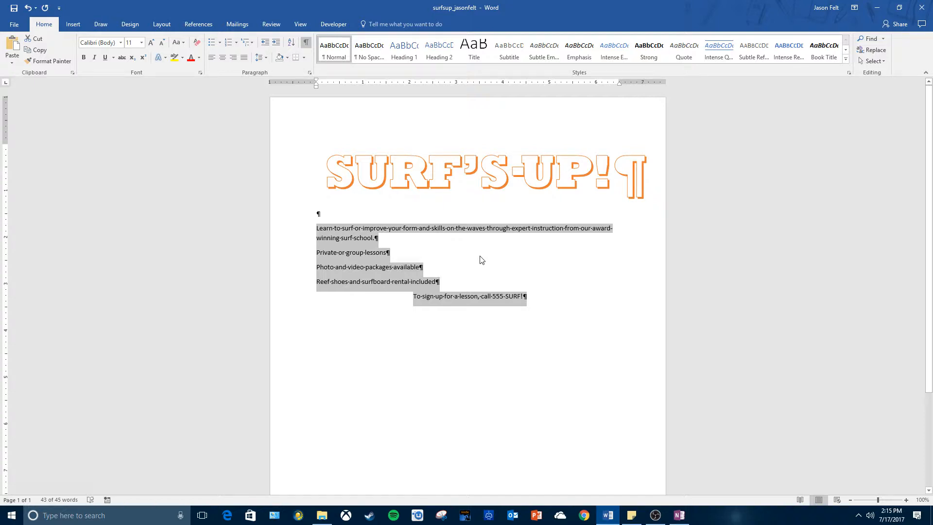
pyautogui.click(519, 305)
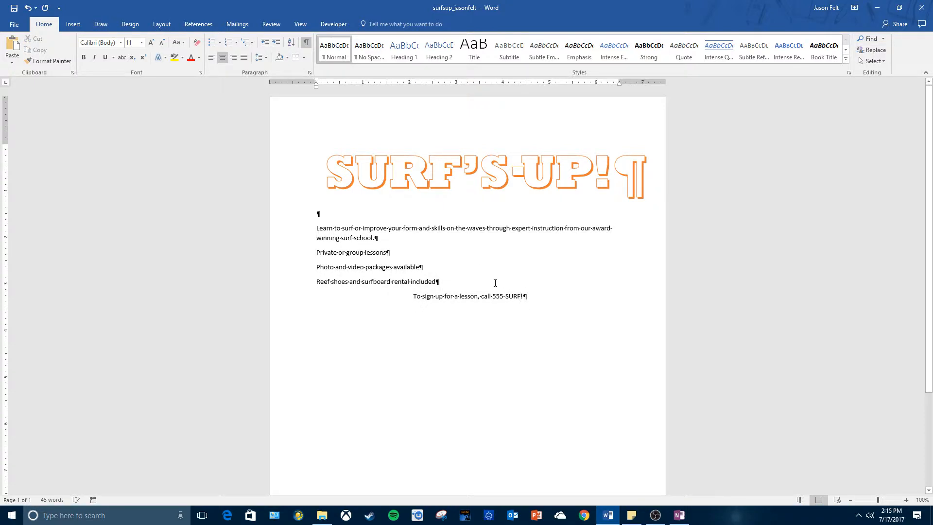
pyautogui.moveTo(330, 183); pyautogui.dragTo(646, 181)
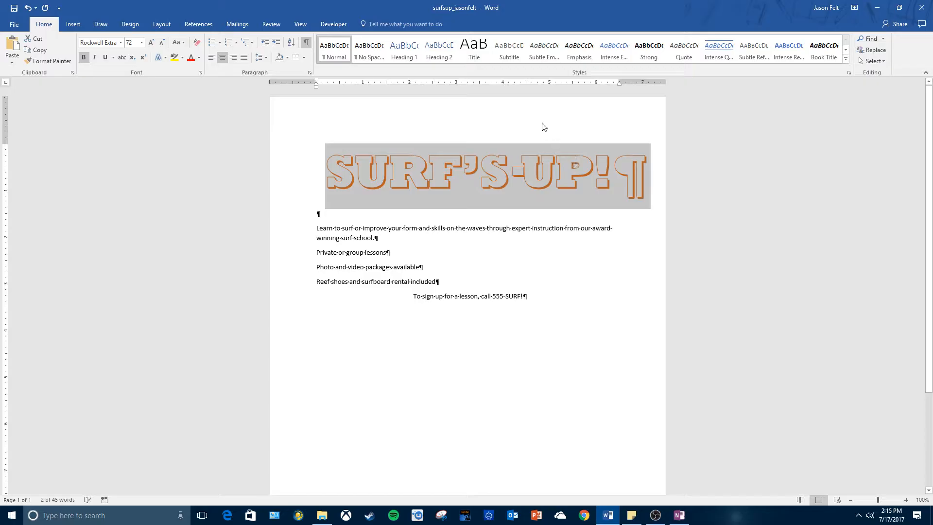
pyautogui.click(287, 58)
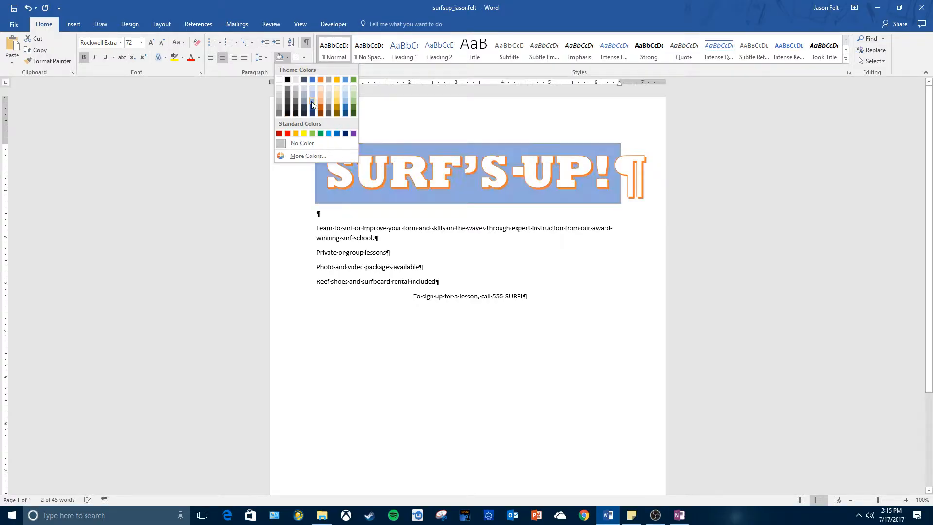
pyautogui.click(335, 233)
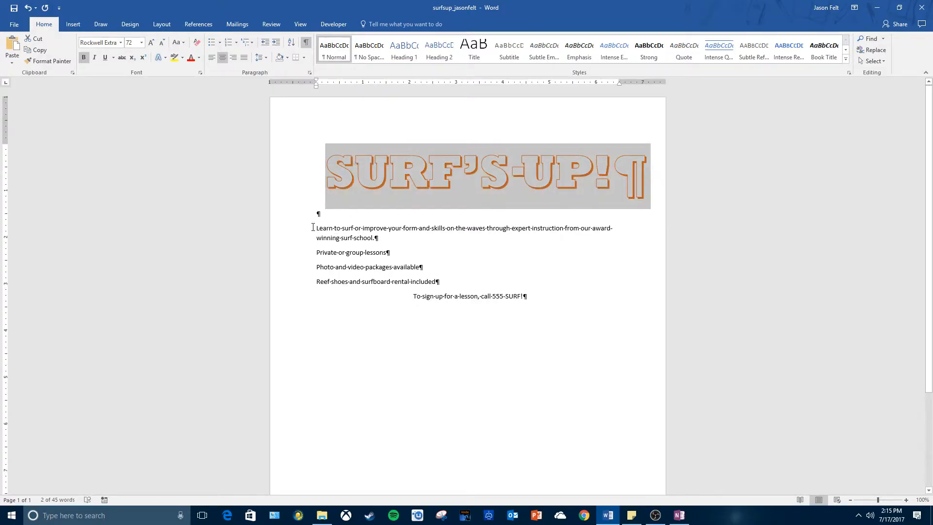
pyautogui.moveTo(312, 227)
pyautogui.mouseDown()
pyautogui.moveTo(379, 240)
pyautogui.moveTo(447, 282)
pyautogui.mouseUp()
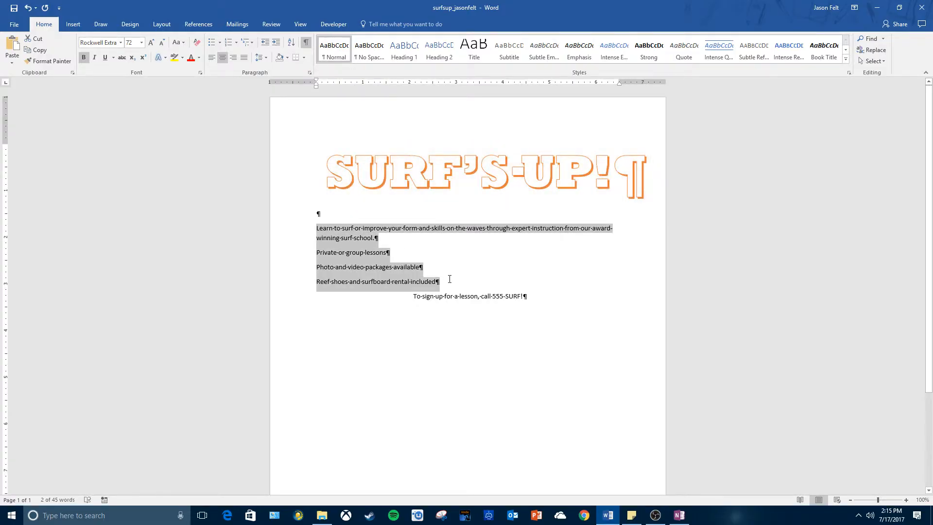
pyautogui.click(286, 57)
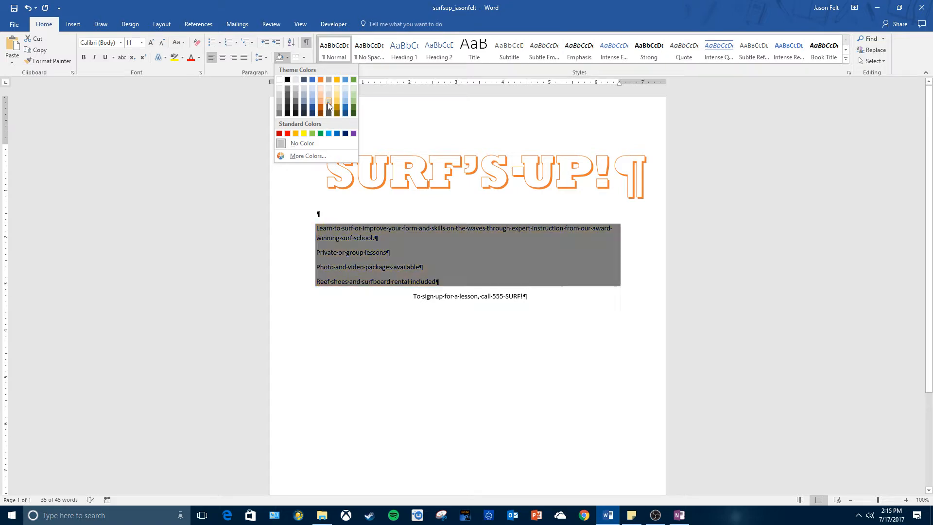
pyautogui.click(434, 164)
# Step: Apply paragraph shading to the "SURF'S UP!" headline in the second-darkest shade of the orange theme color
pyautogui.moveTo(326, 167); pyautogui.dragTo(647, 174)
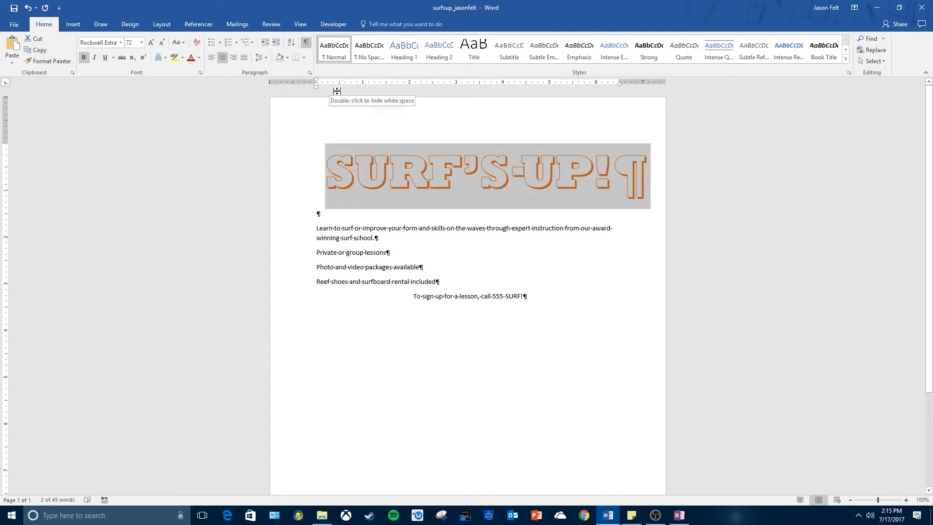
pyautogui.click(289, 58)
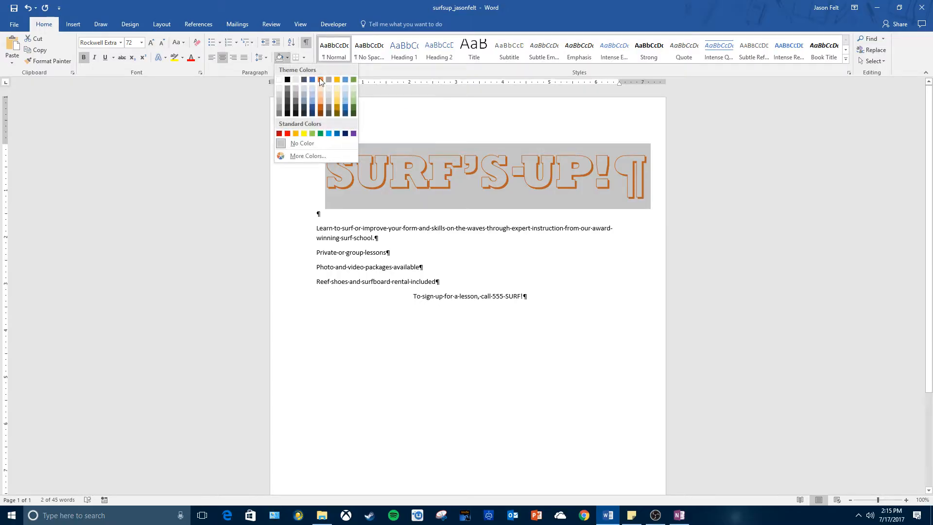
pyautogui.click(319, 106)
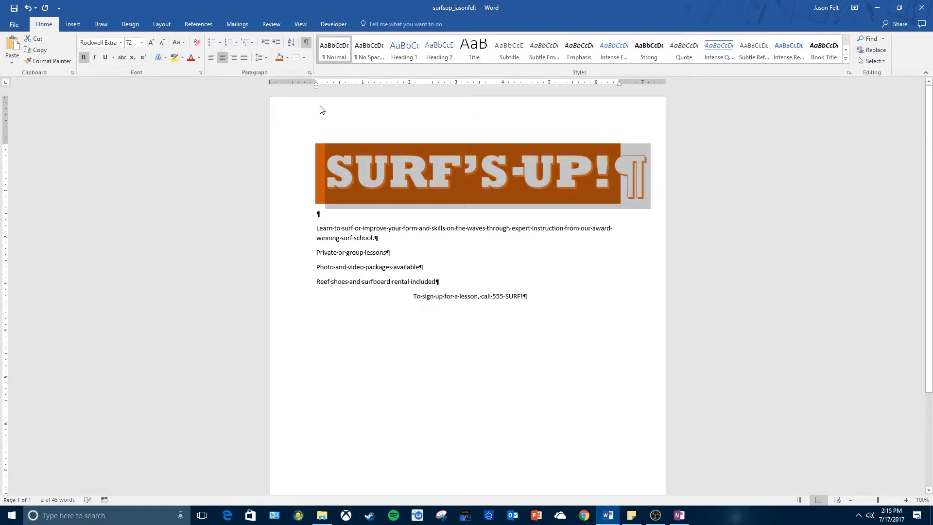
pyautogui.click(362, 267)
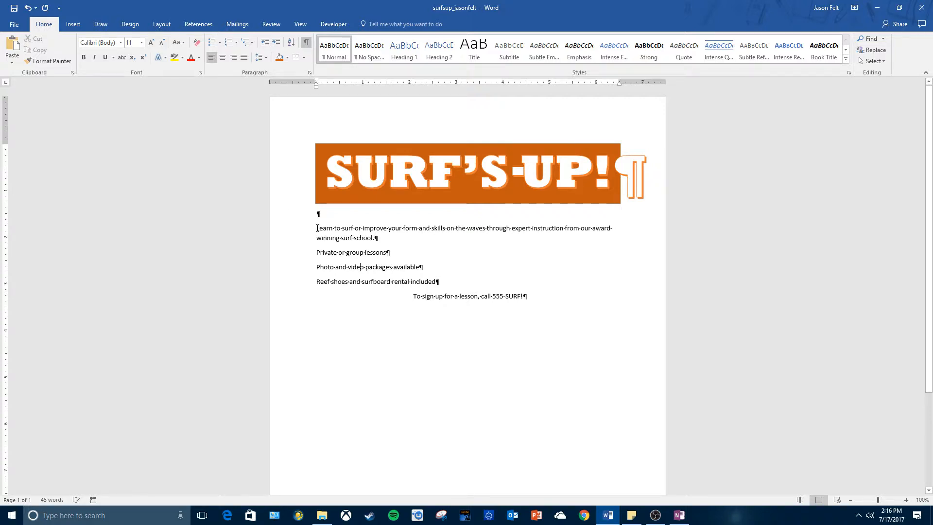
# Step: Set the font size to 24 for the paragraphs from "Learn to surf" through "Reef shoes and surfboard rental included"
pyautogui.click(306, 232)
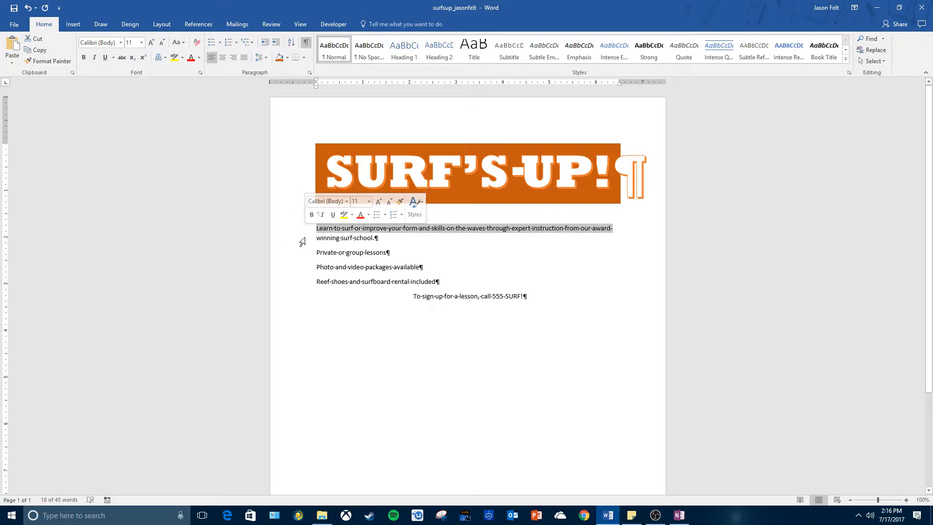
pyautogui.click(306, 234)
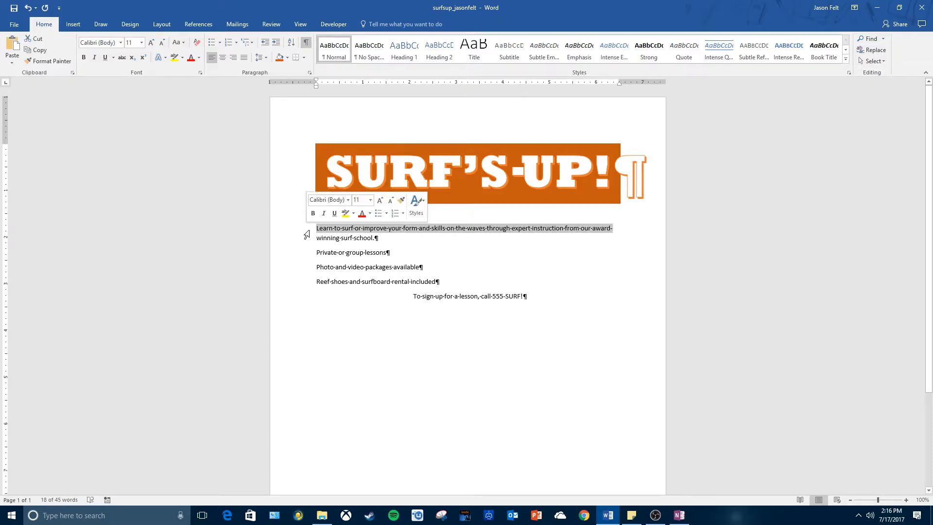
pyautogui.moveTo(306, 235); pyautogui.dragTo(310, 282)
pyautogui.click(297, 235)
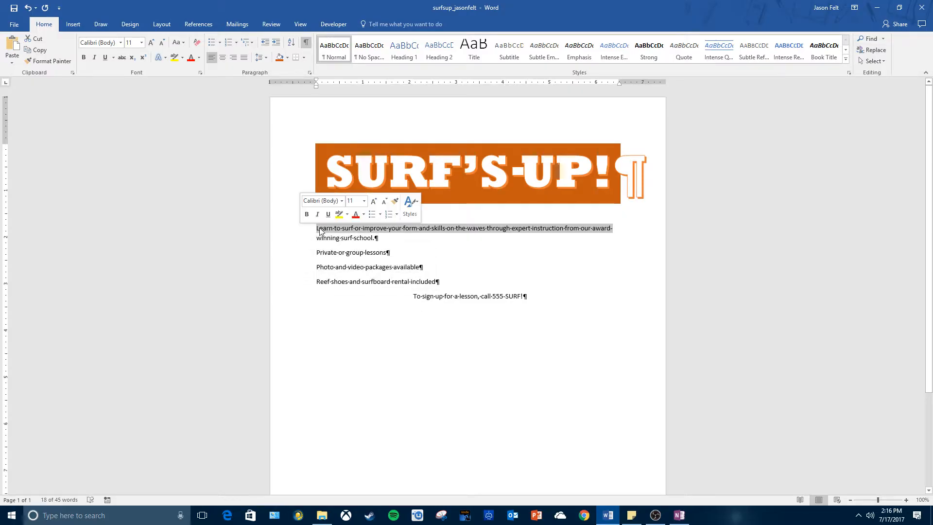
pyautogui.click(328, 230)
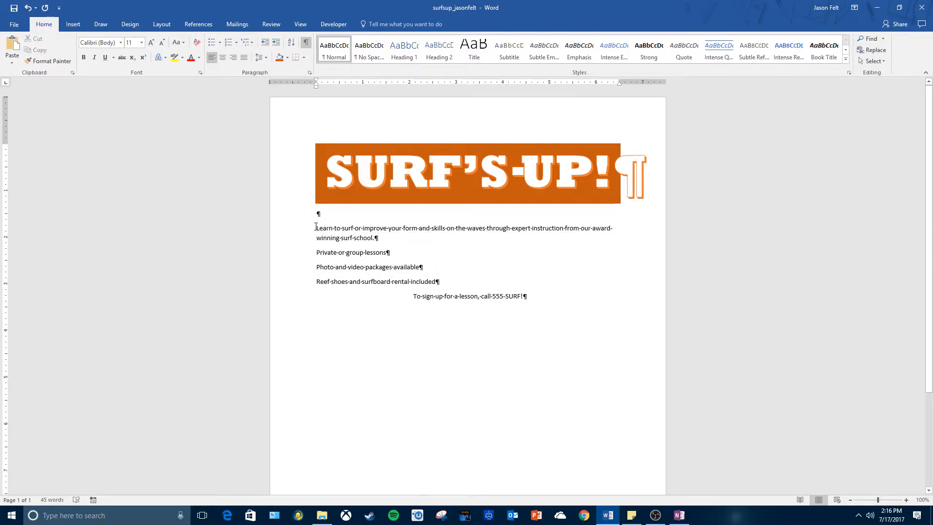
pyautogui.moveTo(316, 227); pyautogui.dragTo(468, 280)
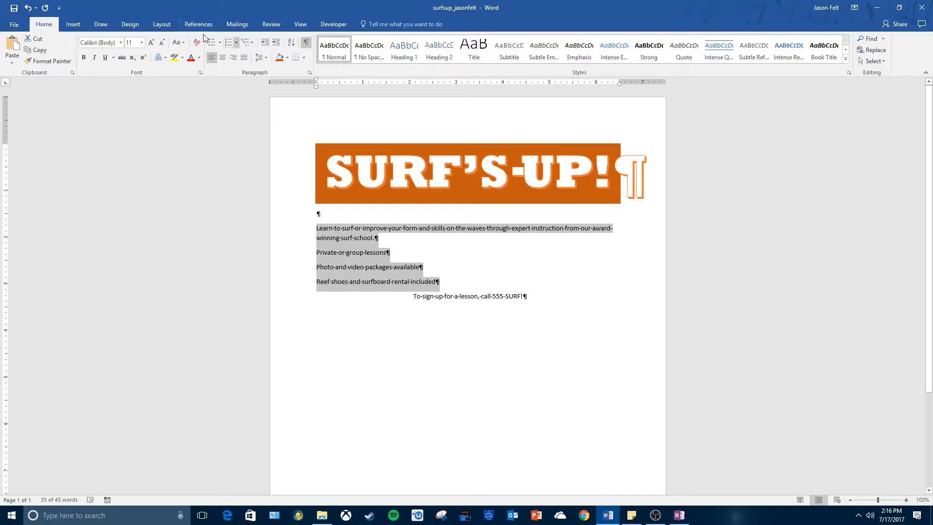
pyautogui.click(142, 42)
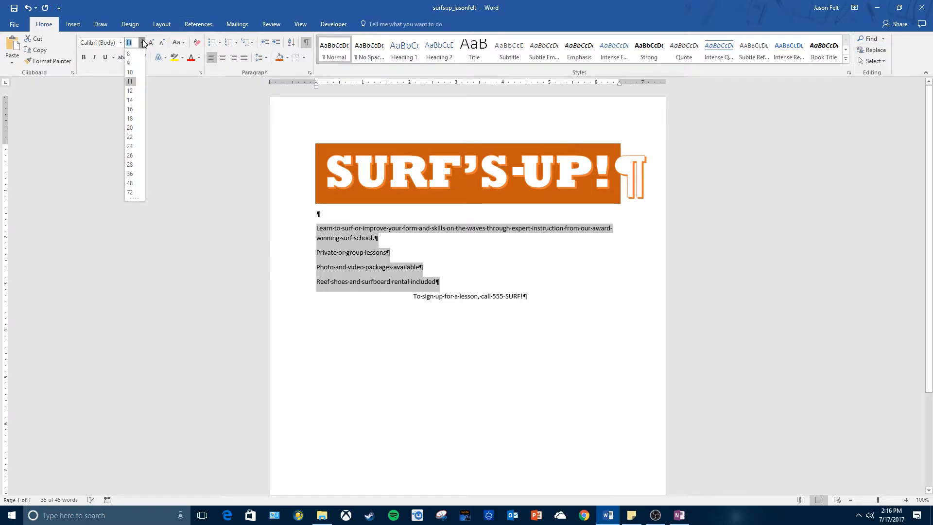
pyautogui.click(129, 146)
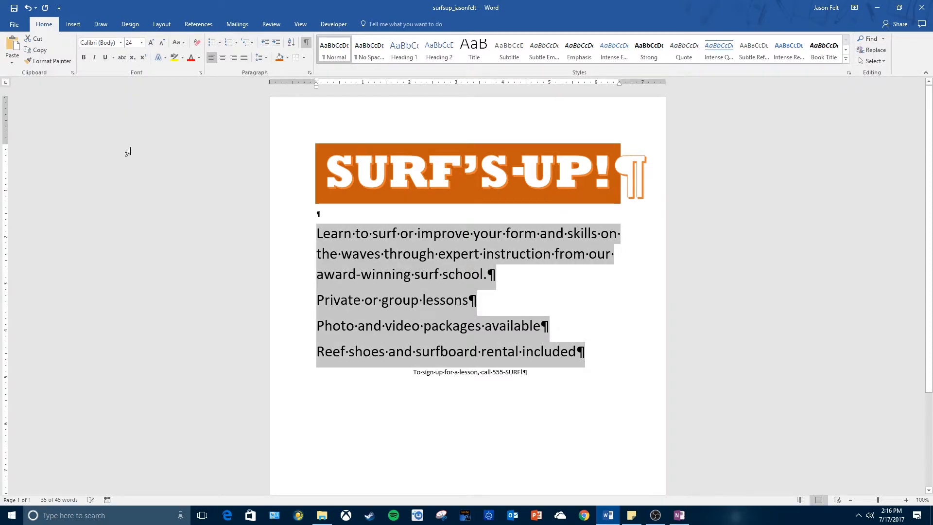
pyautogui.click(578, 304)
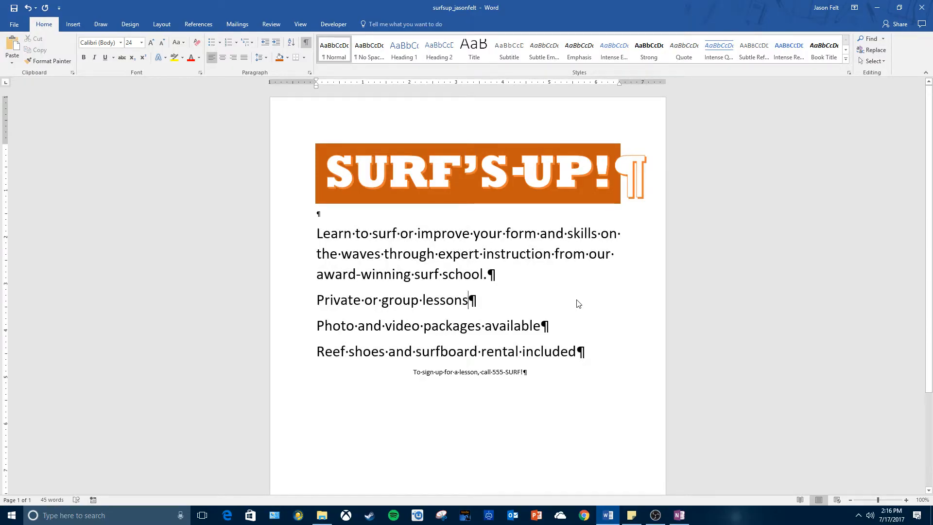